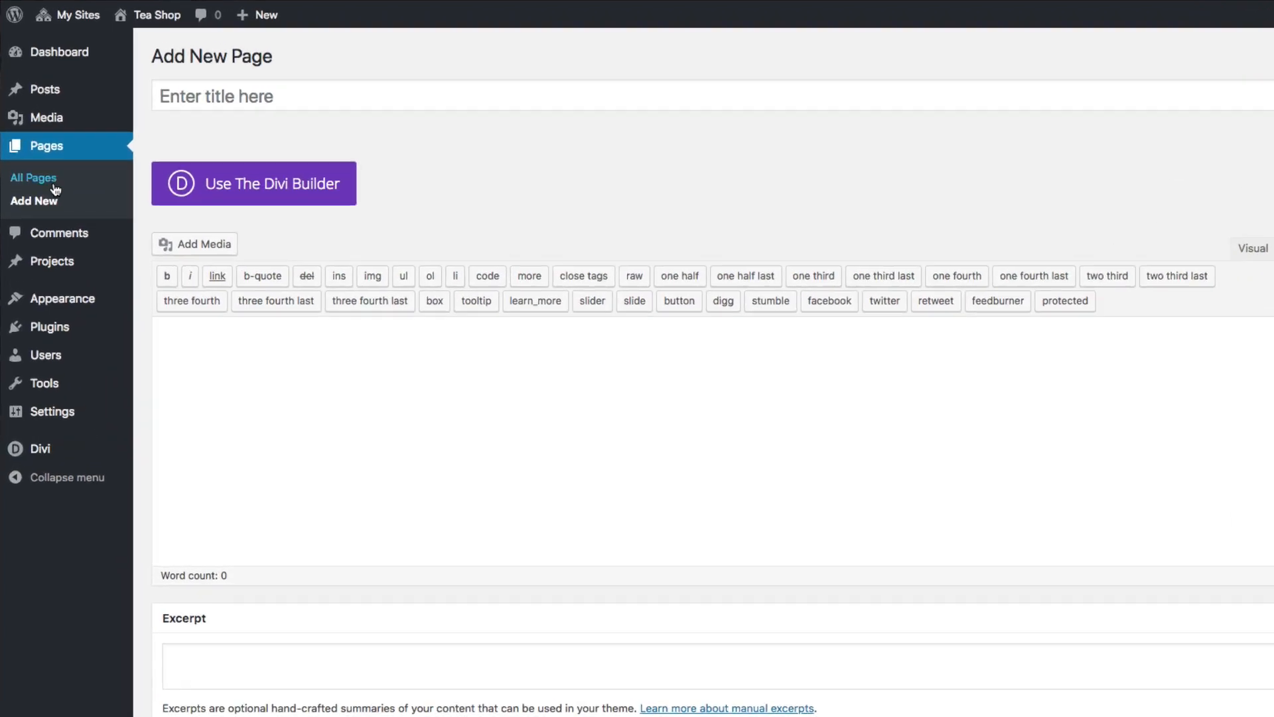
Title the new page "Landing" and open it for editing in Divi's Visual Builder.
left_click(207, 77)
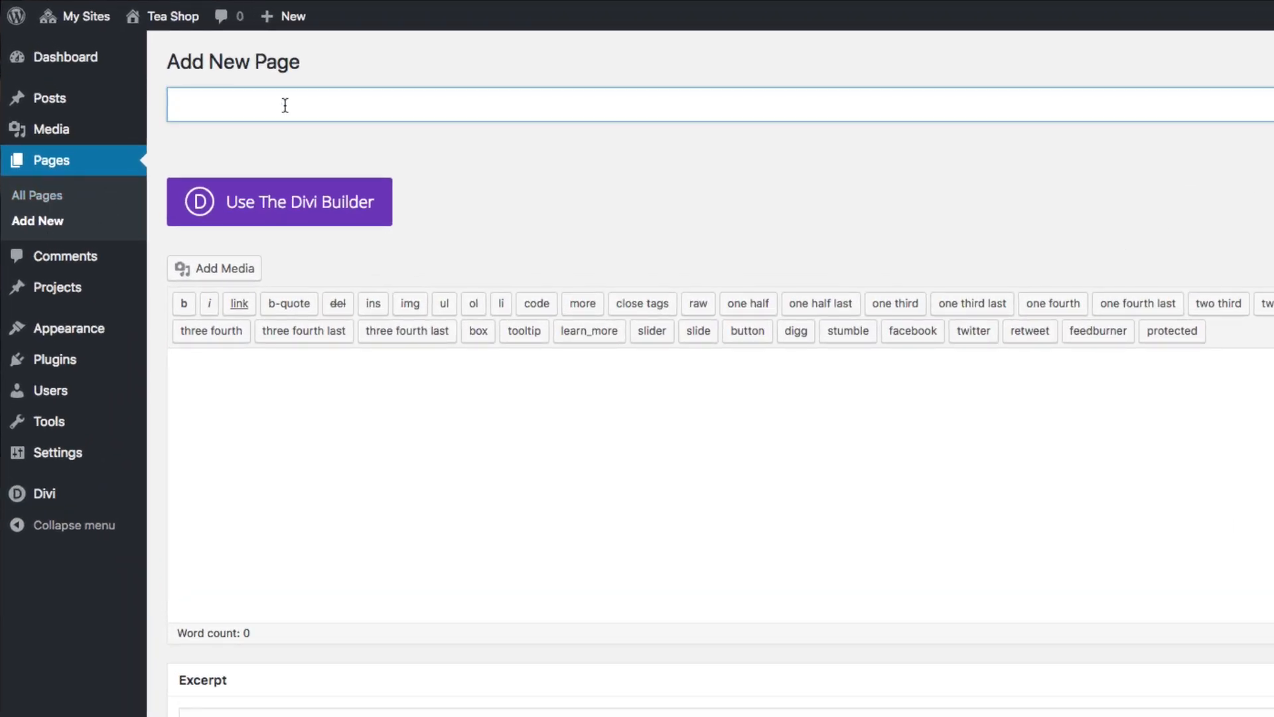
type("Landing")
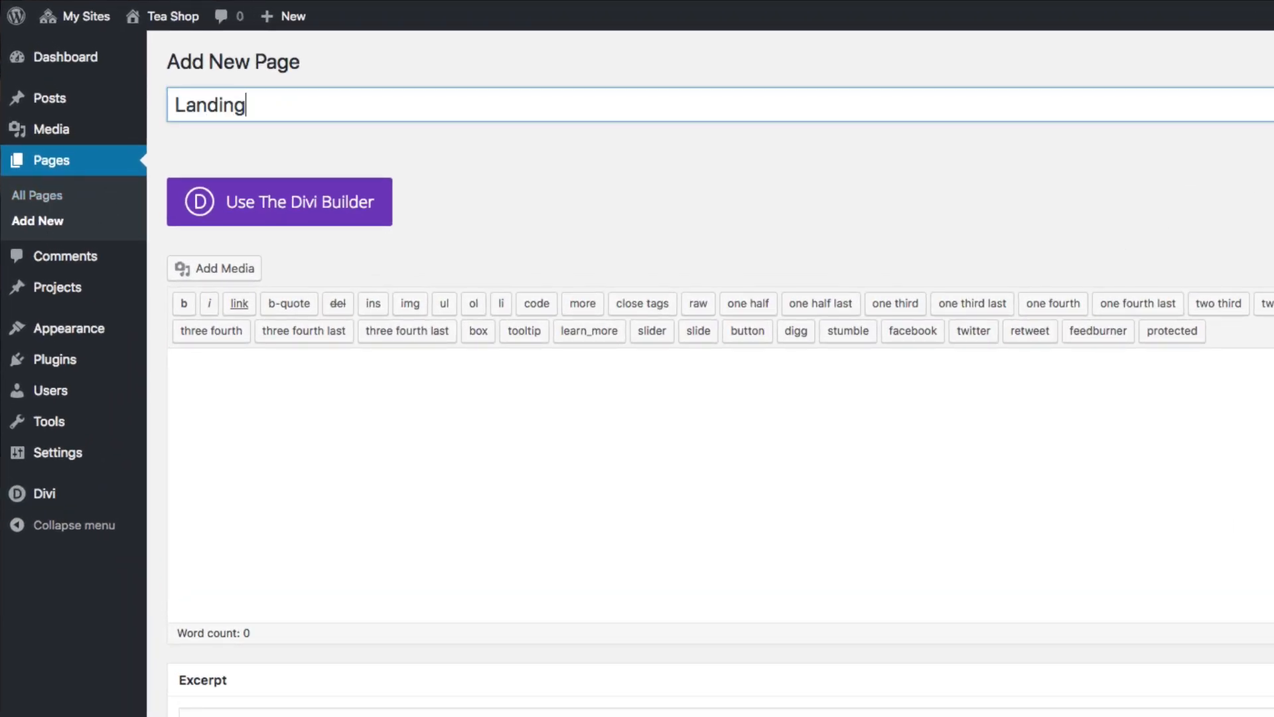
left_click(559, 187)
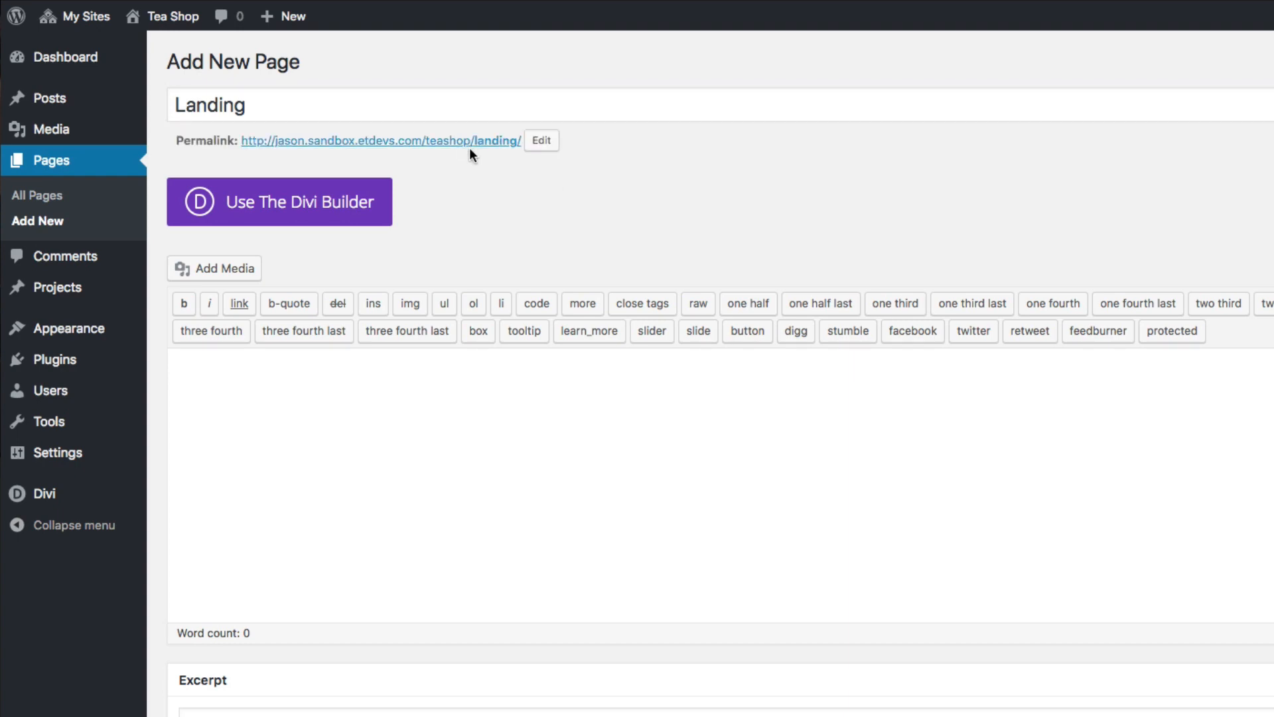
left_click(317, 203)
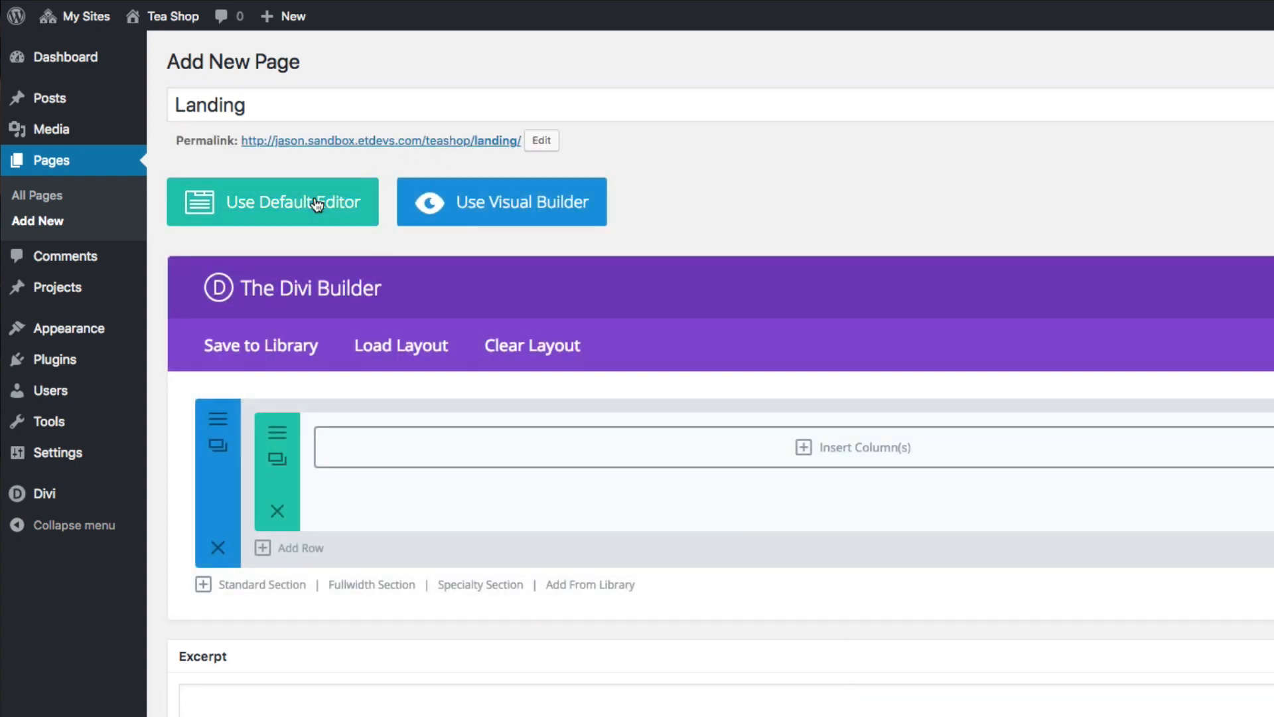
left_click(491, 202)
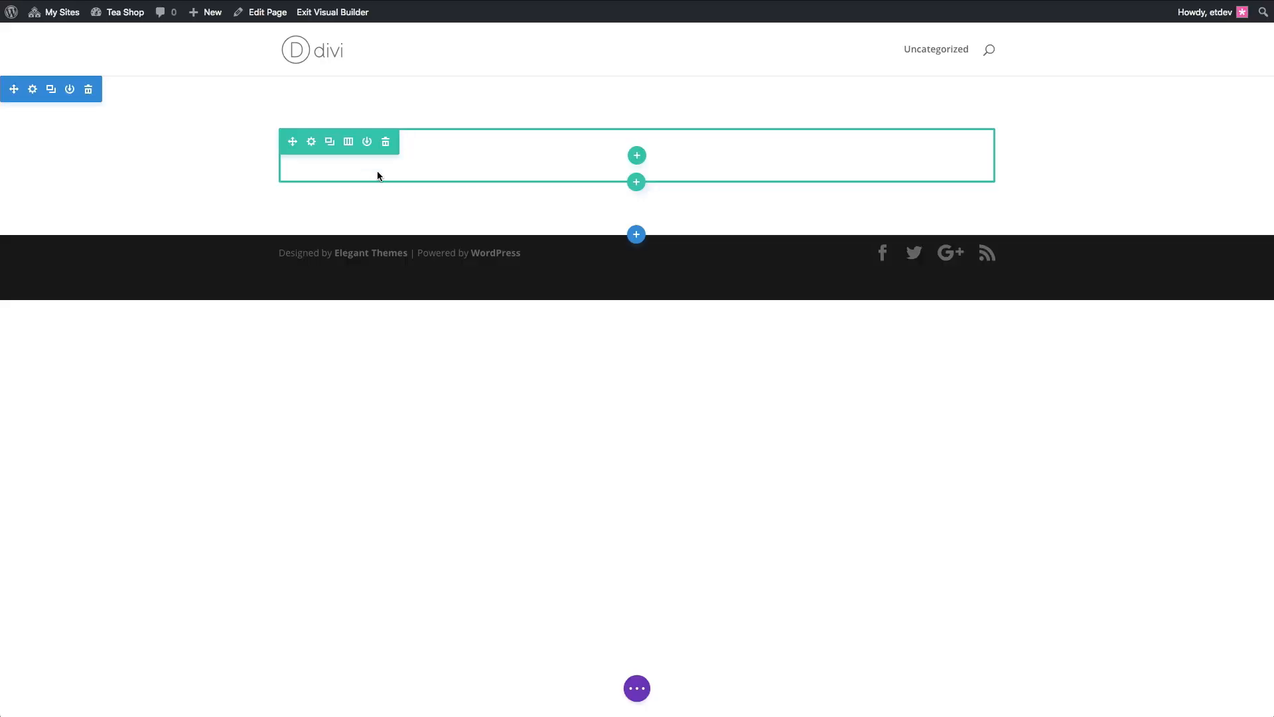
Load the Landing layout from the premade Tea Shop layout pack onto the page.
left_click(639, 689)
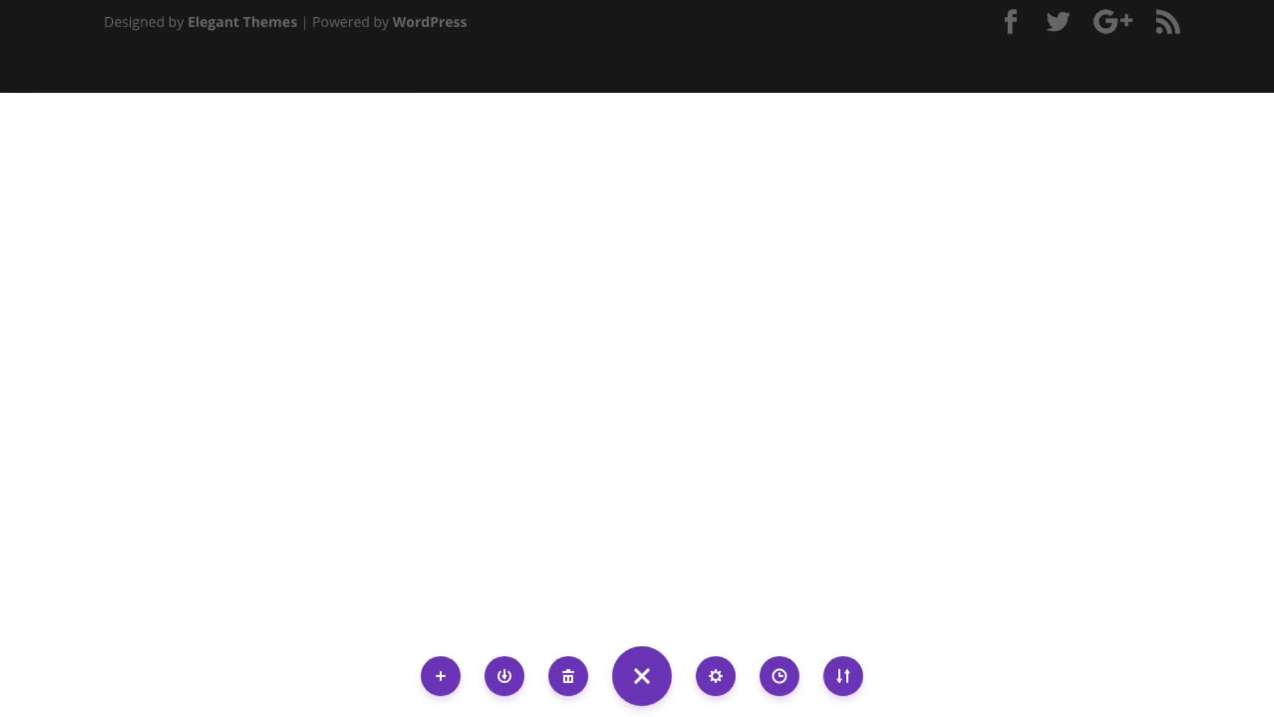
left_click(441, 676)
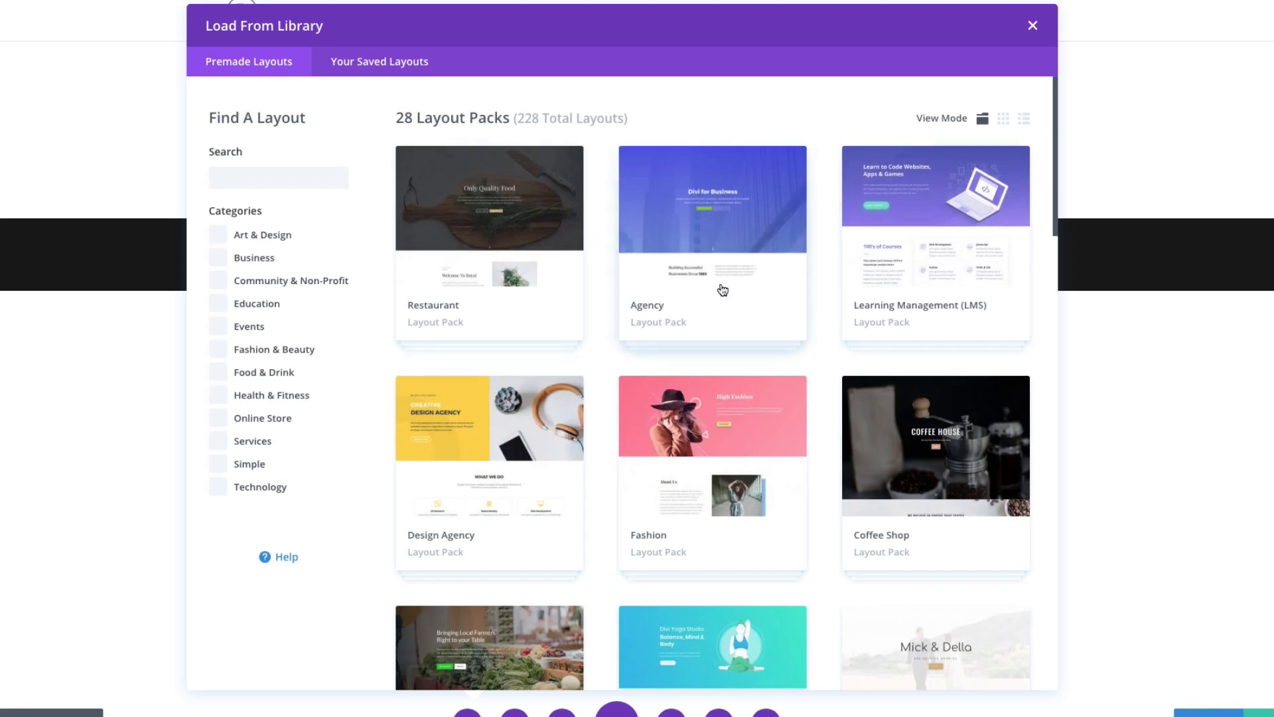
scroll(723, 290, "down", 5)
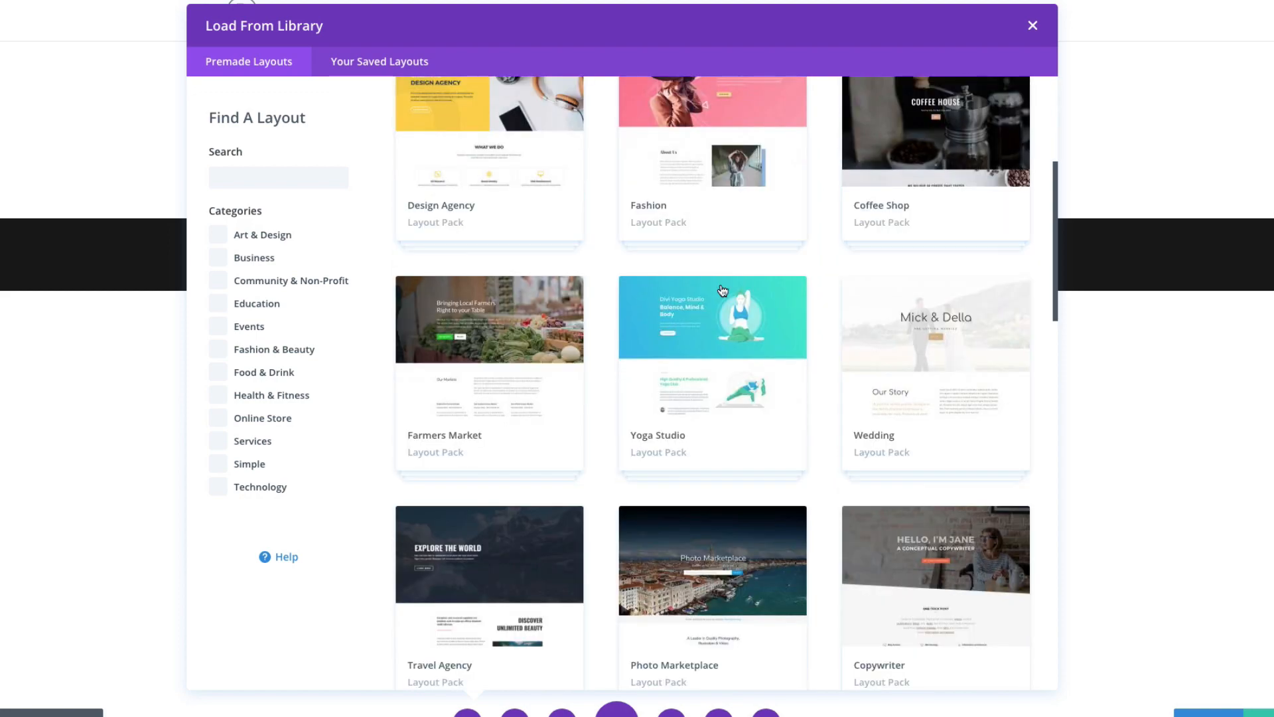
scroll(723, 290, "down", 15)
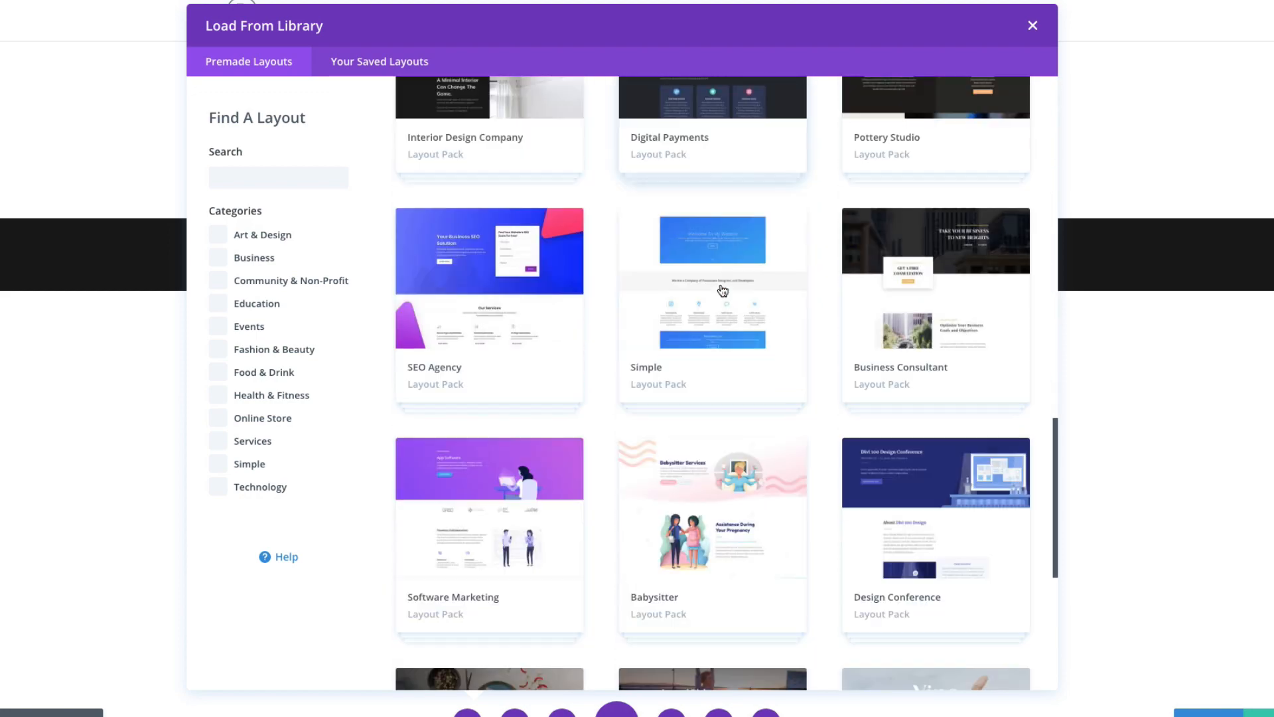
scroll(723, 290, "down", 6)
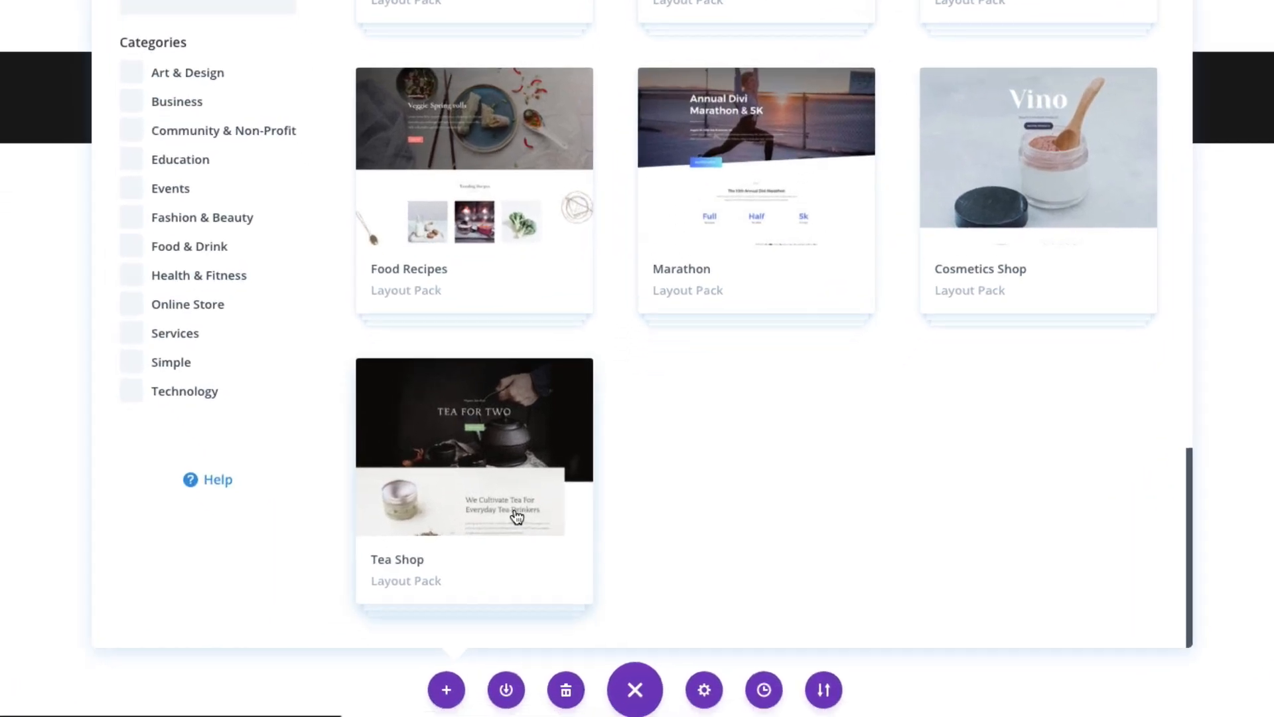
left_click(498, 489)
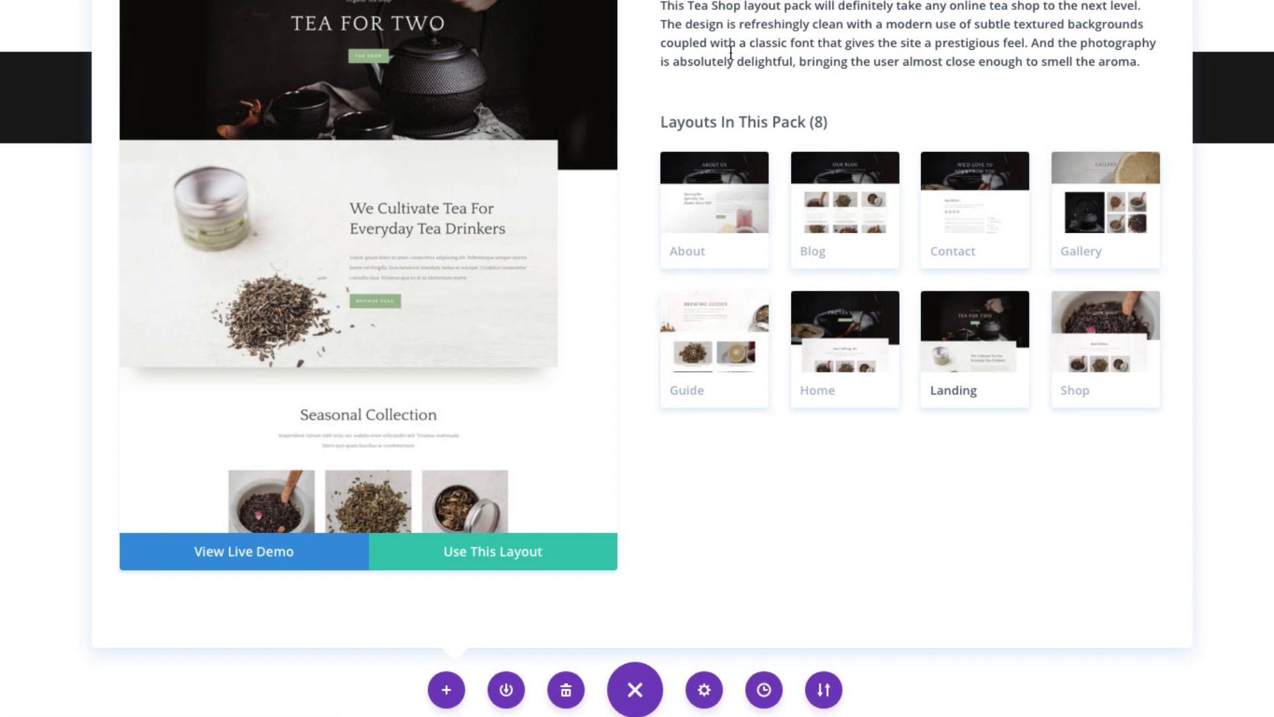
left_click(499, 562)
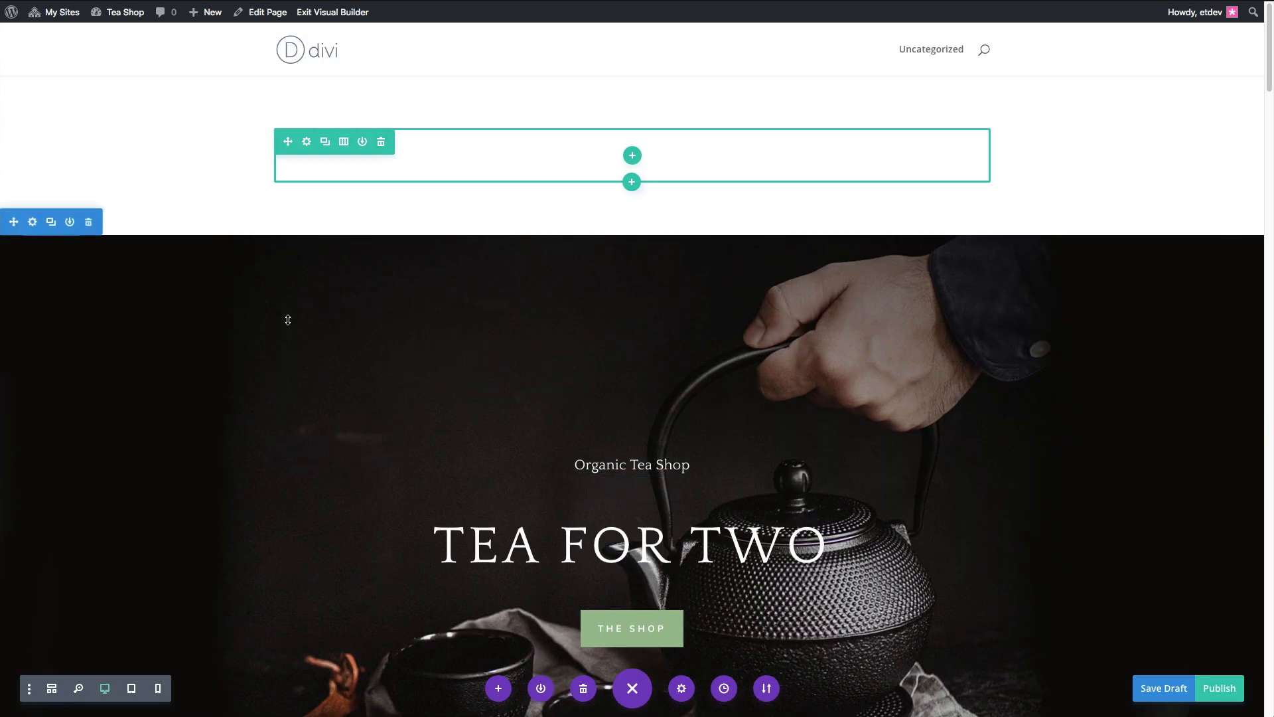
Delete the empty section above the "Tea for Two" hero and publish the page.
mouse_move(315, 126)
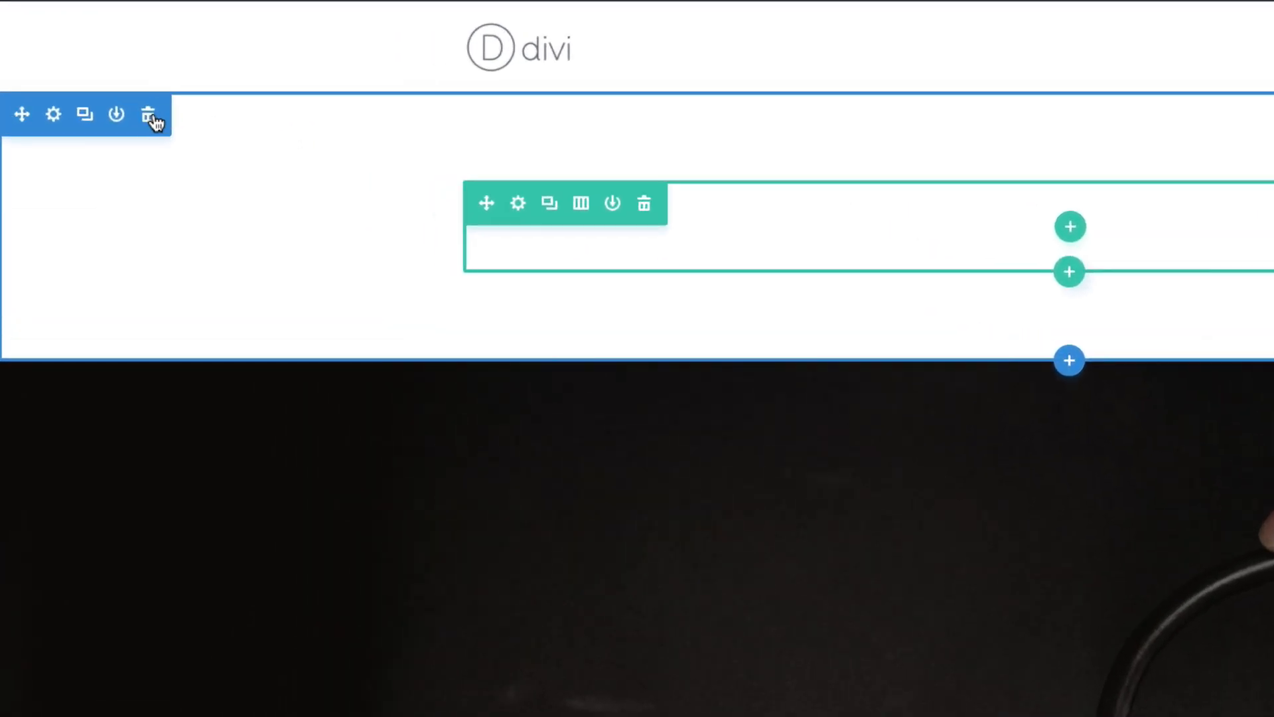
left_click(149, 117)
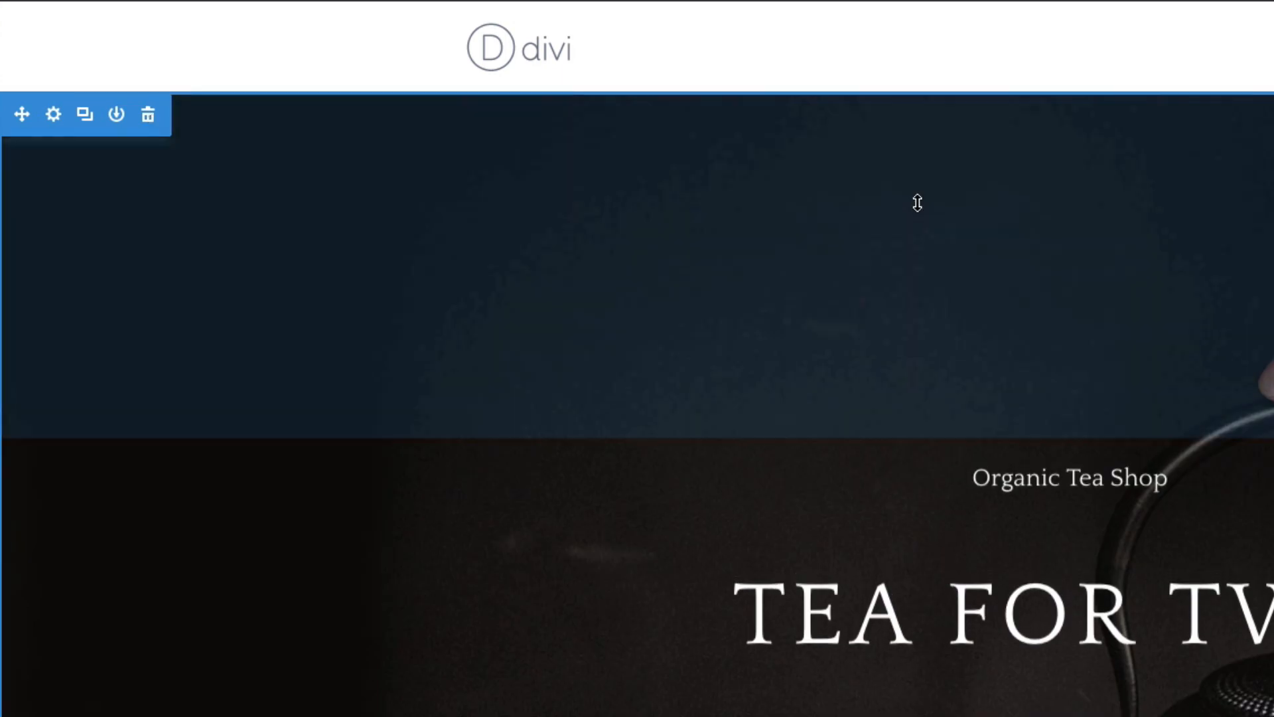
scroll(910, 423, "down", 6)
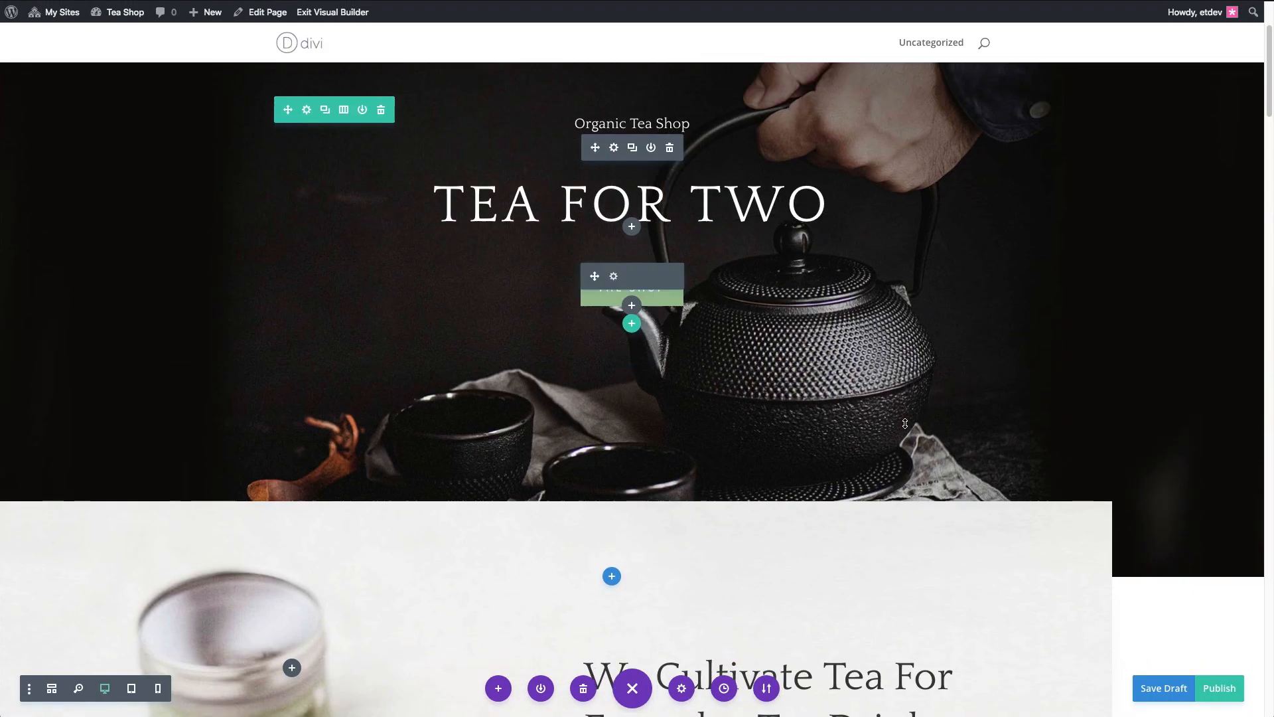
scroll(906, 422, "down", 5)
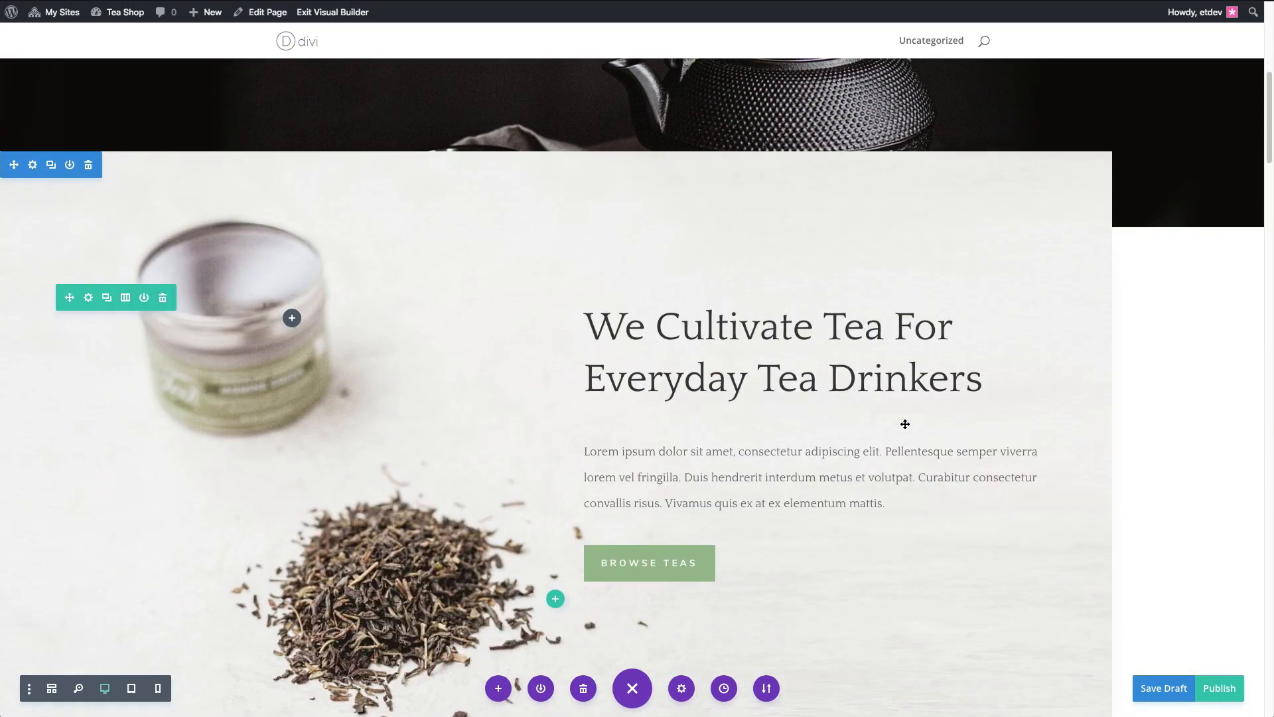
scroll(902, 427, "down", 6)
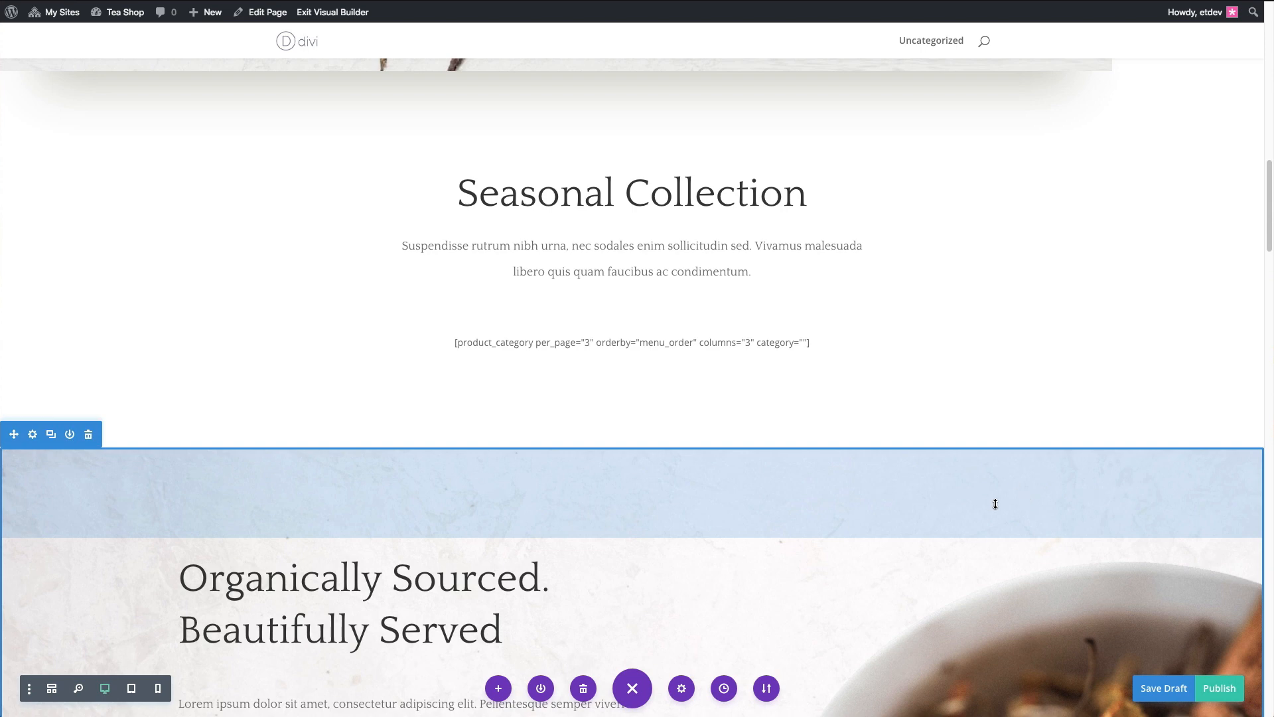
left_click(1216, 690)
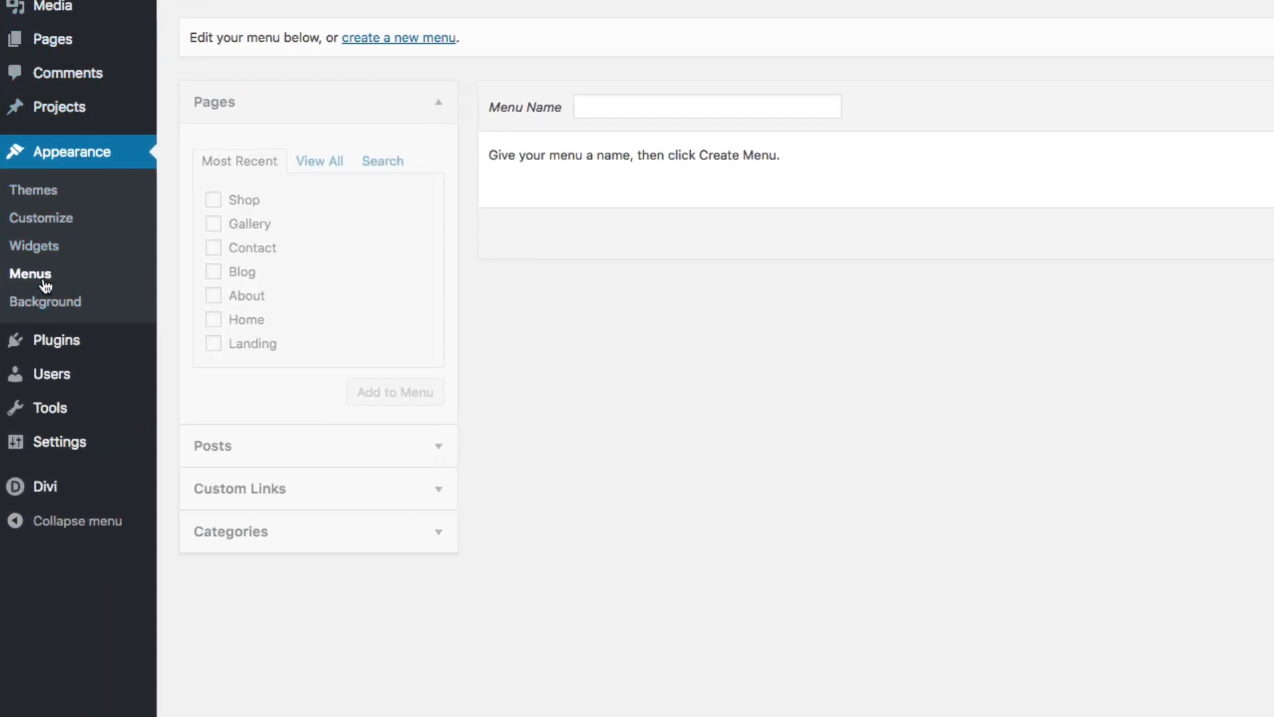
Create a new navigation menu named "Primary".
left_click(635, 109)
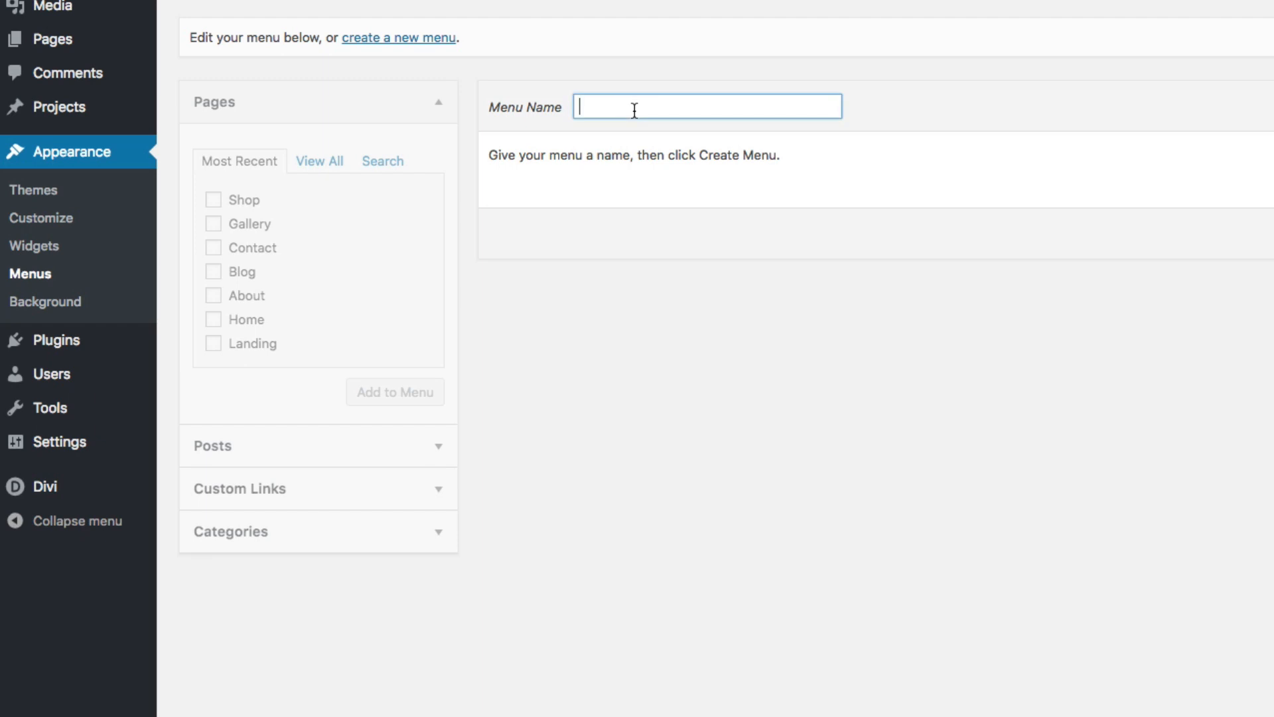
type("Primary")
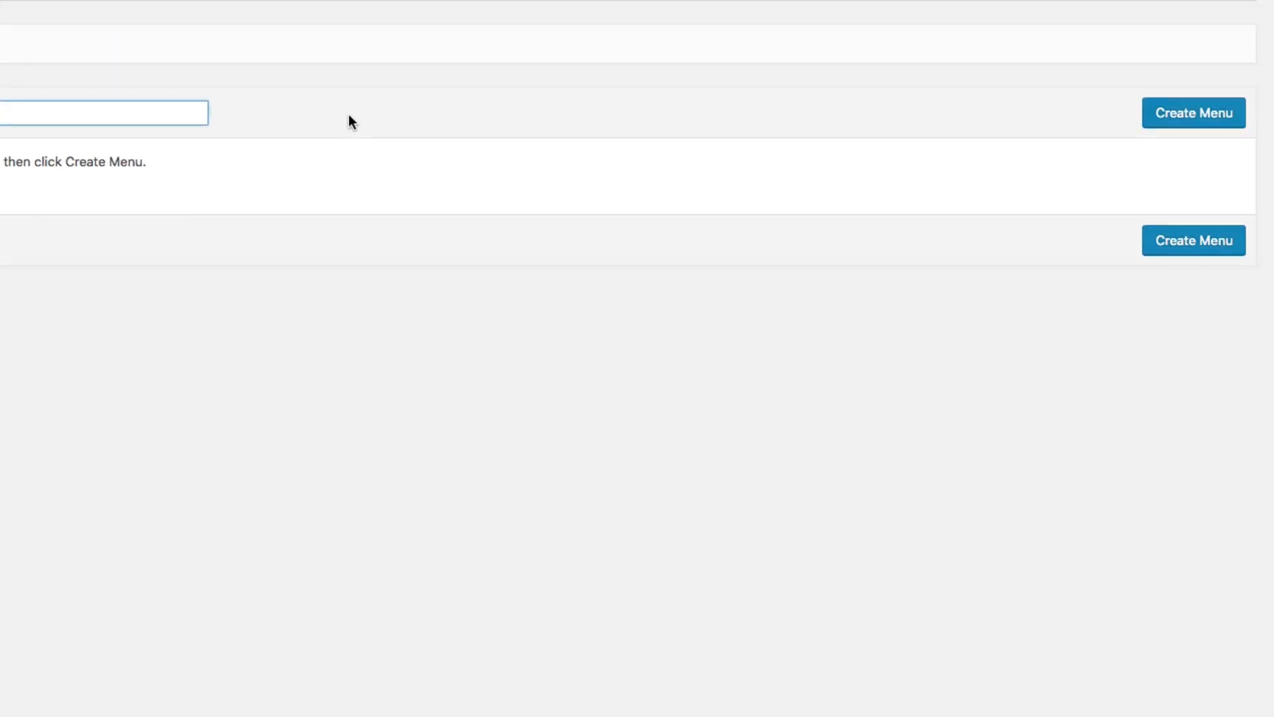
left_click(349, 114)
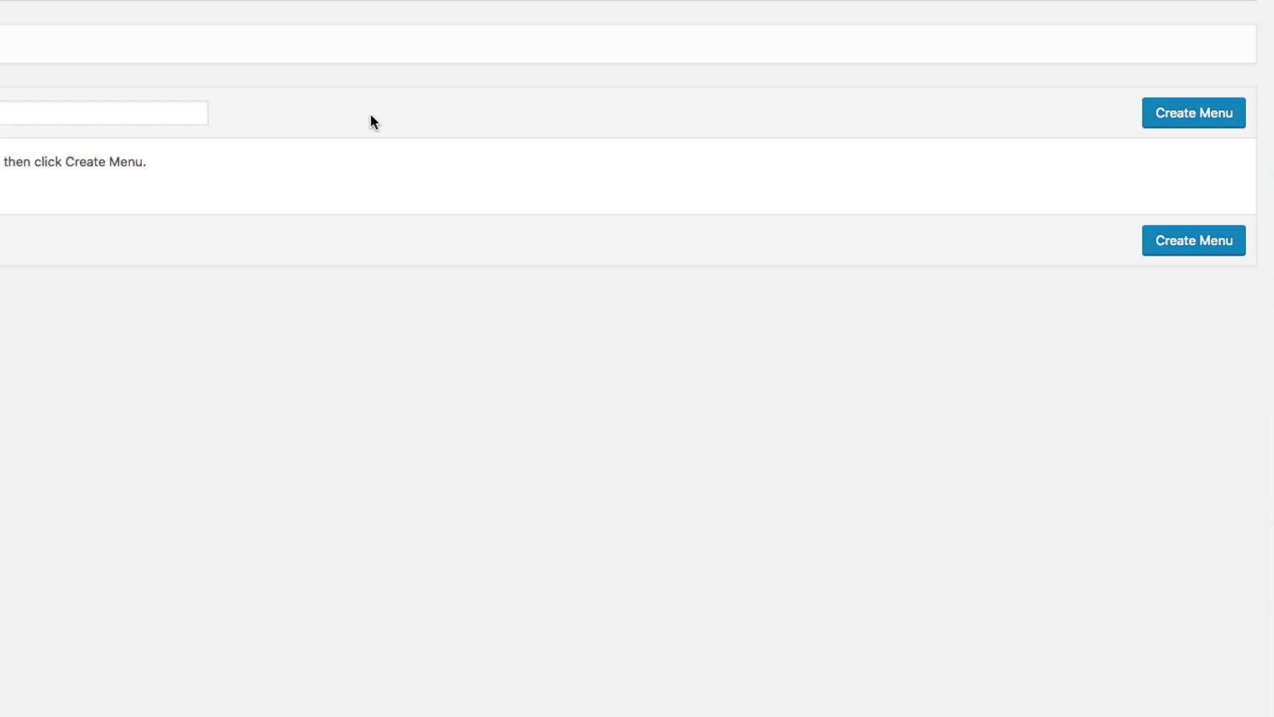
left_click(1155, 118)
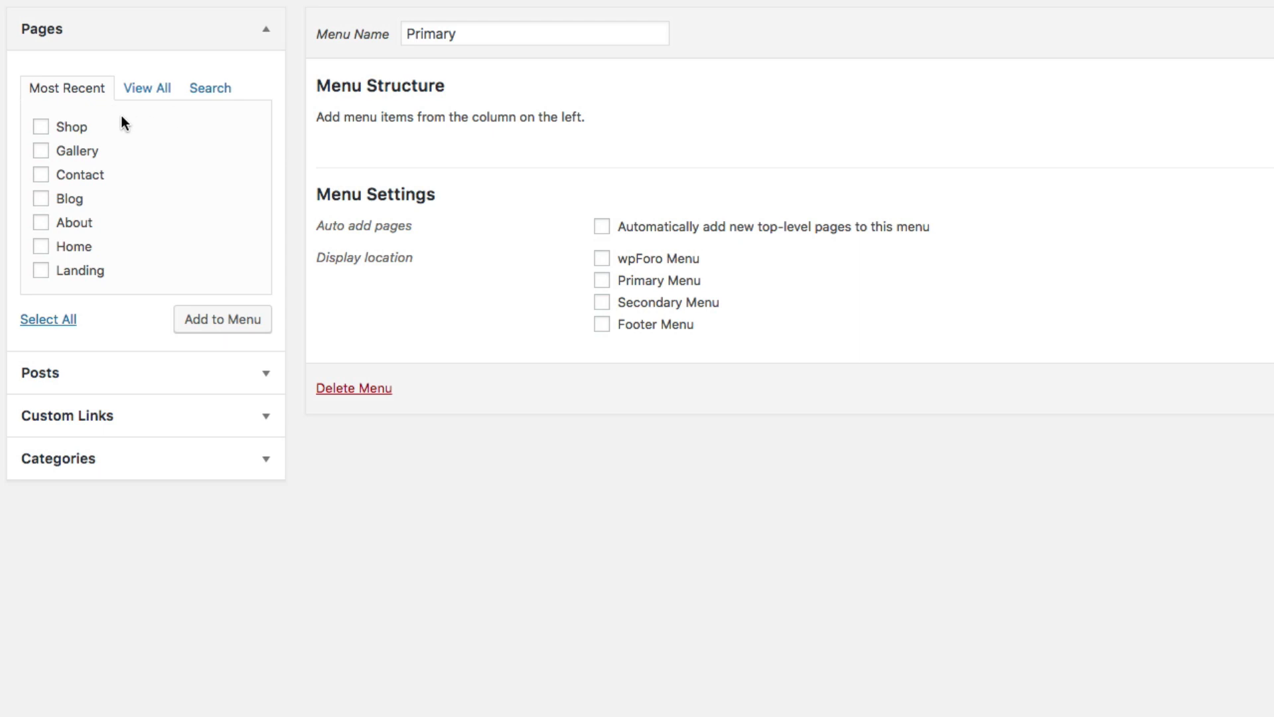
Add all seven listed pages to the Primary menu and move Home to the first position.
left_click(49, 320)
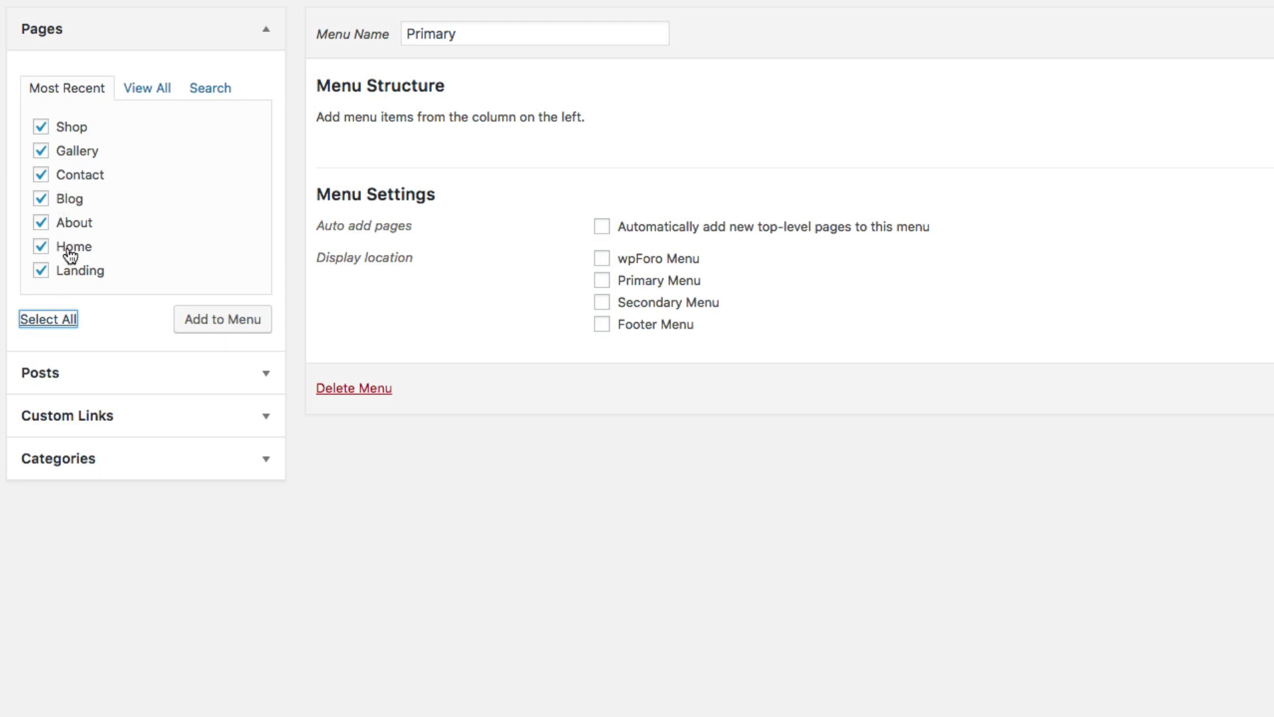
left_click(224, 322)
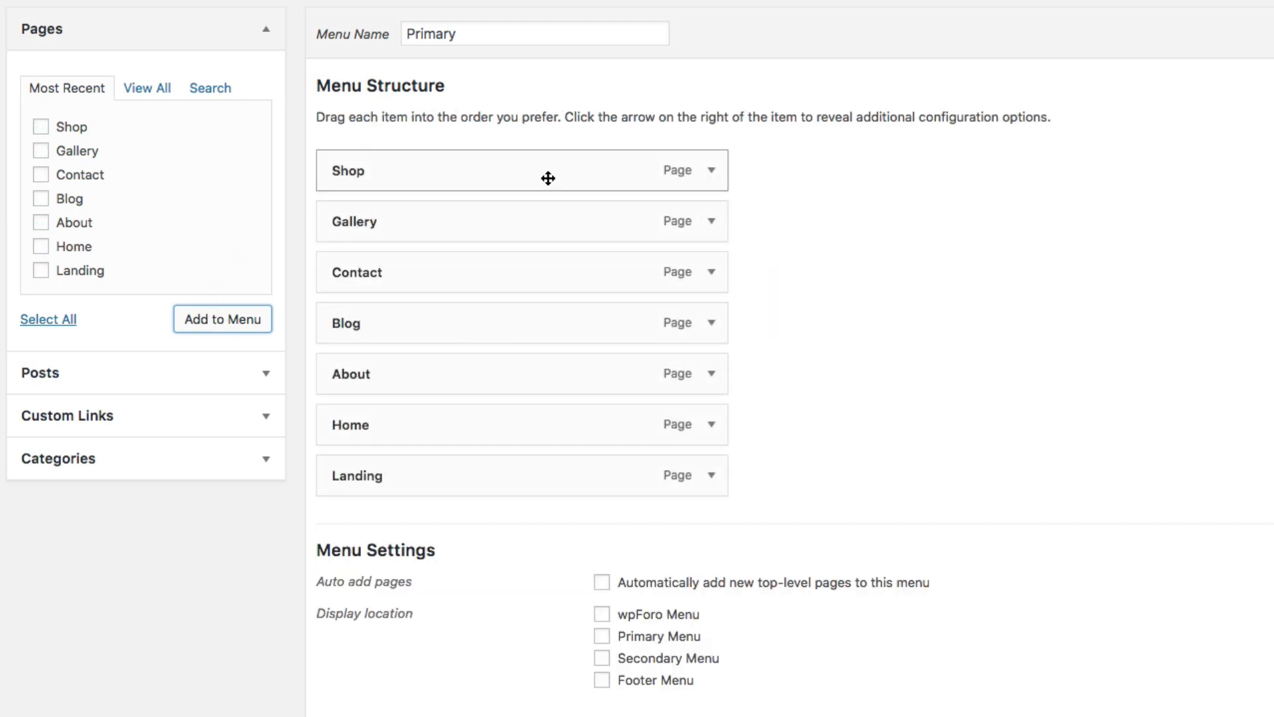
left_click_drag(509, 415, 506, 183)
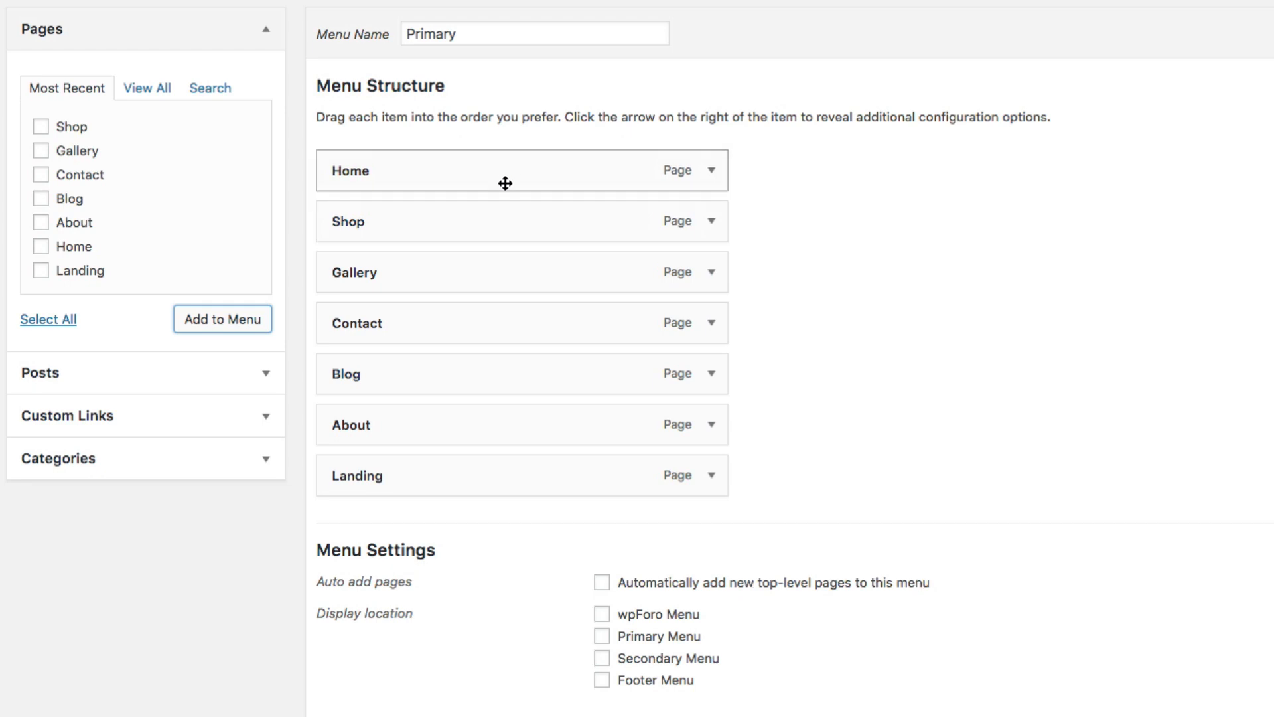
Save the menu with Primary Menu as its display location, and open Home from the site's header navigation.
left_click(605, 638)
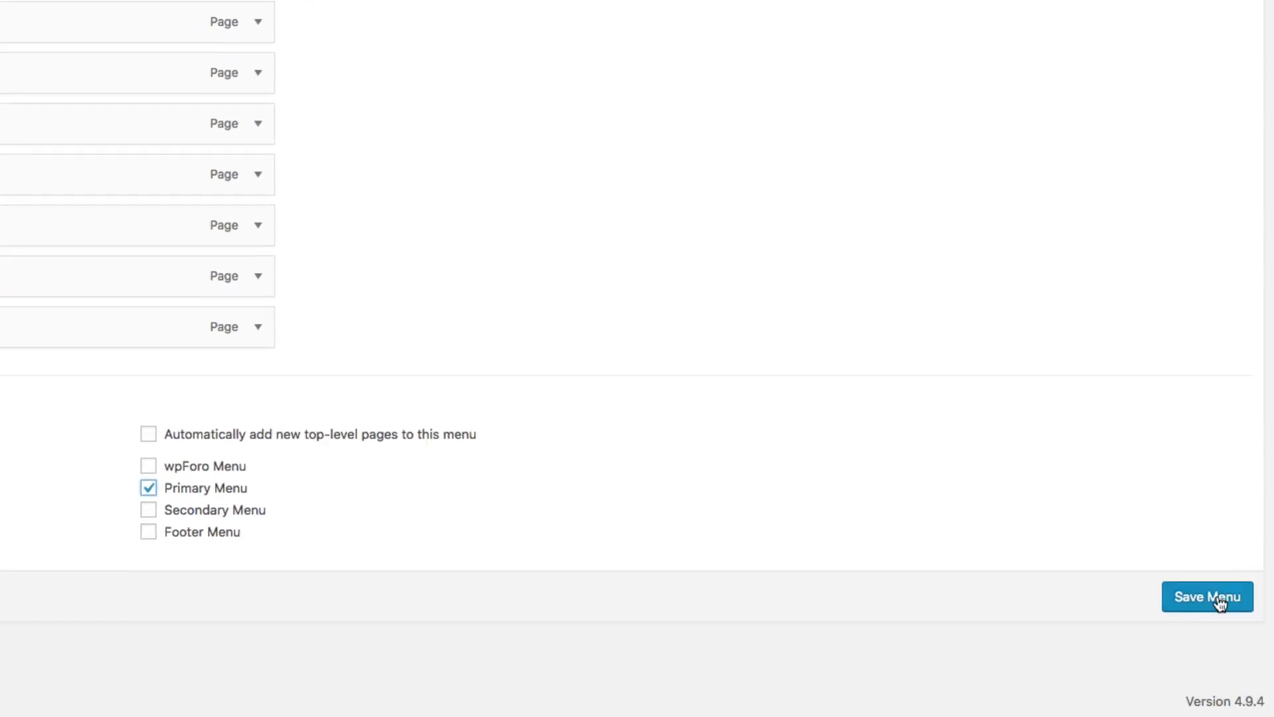
left_click(1220, 603)
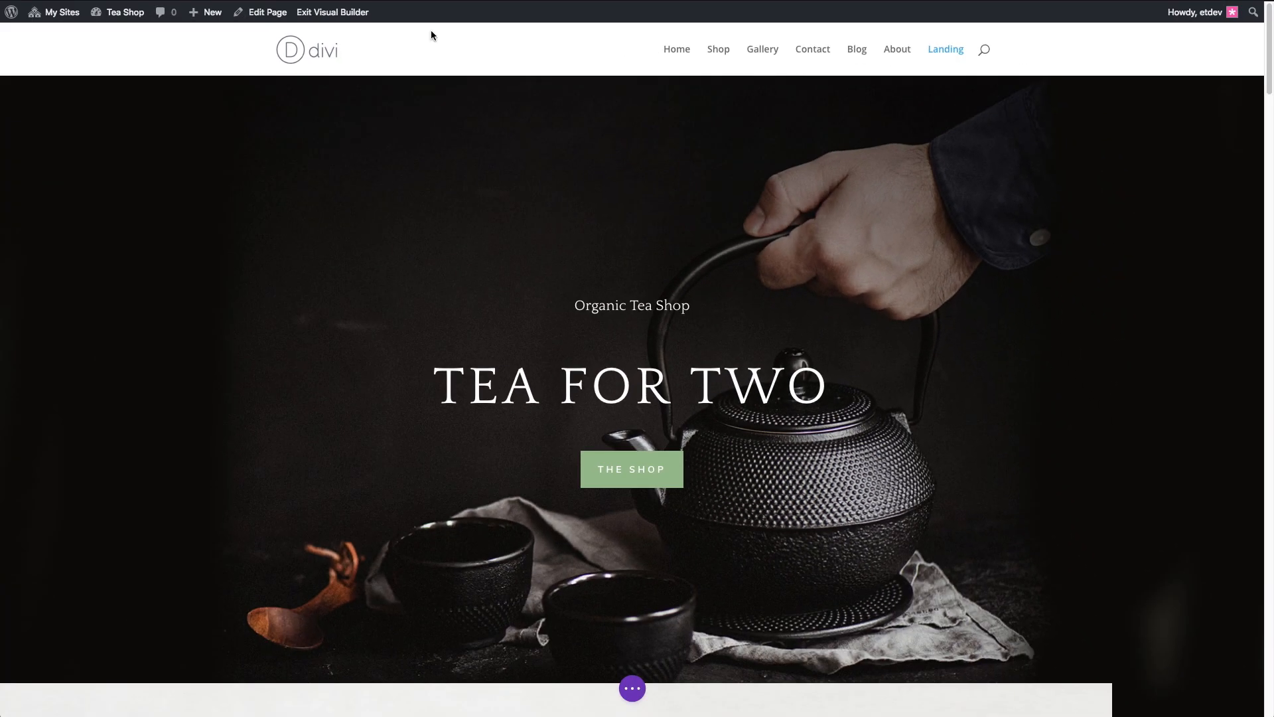
left_click(678, 53)
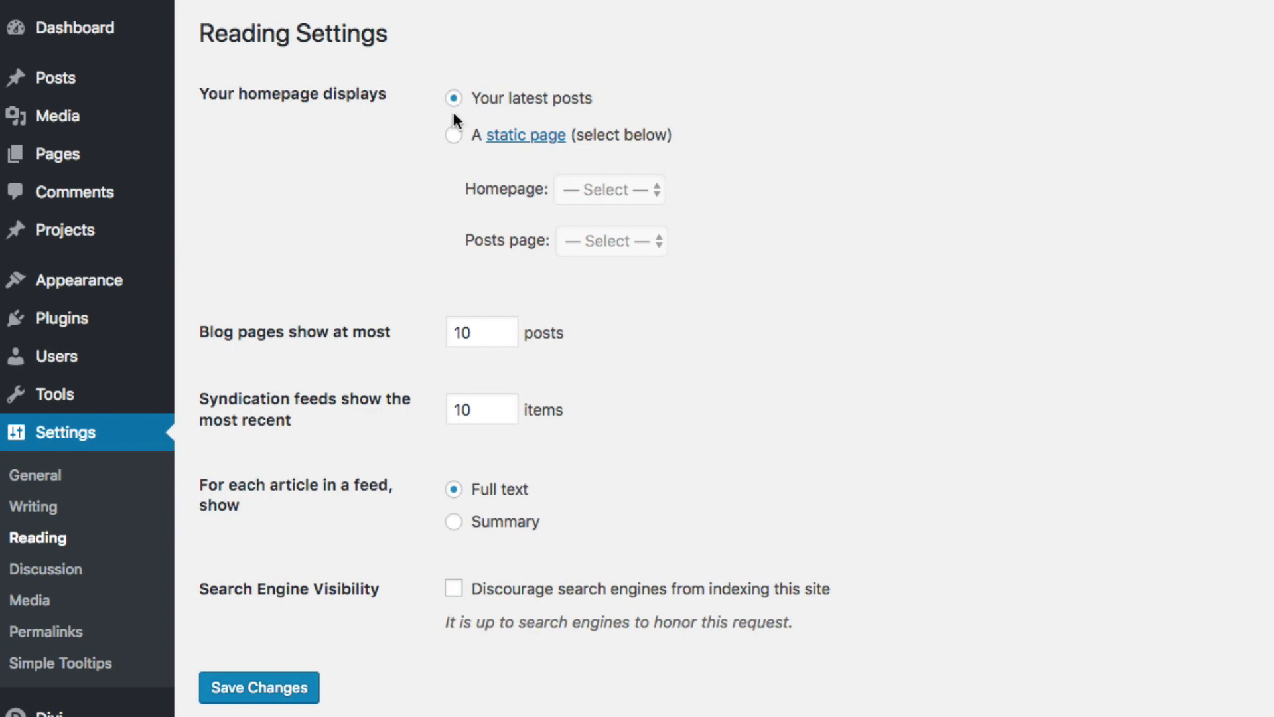
Set the site's homepage to display the static page Home and save the reading settings.
left_click(454, 136)
left_click(593, 192)
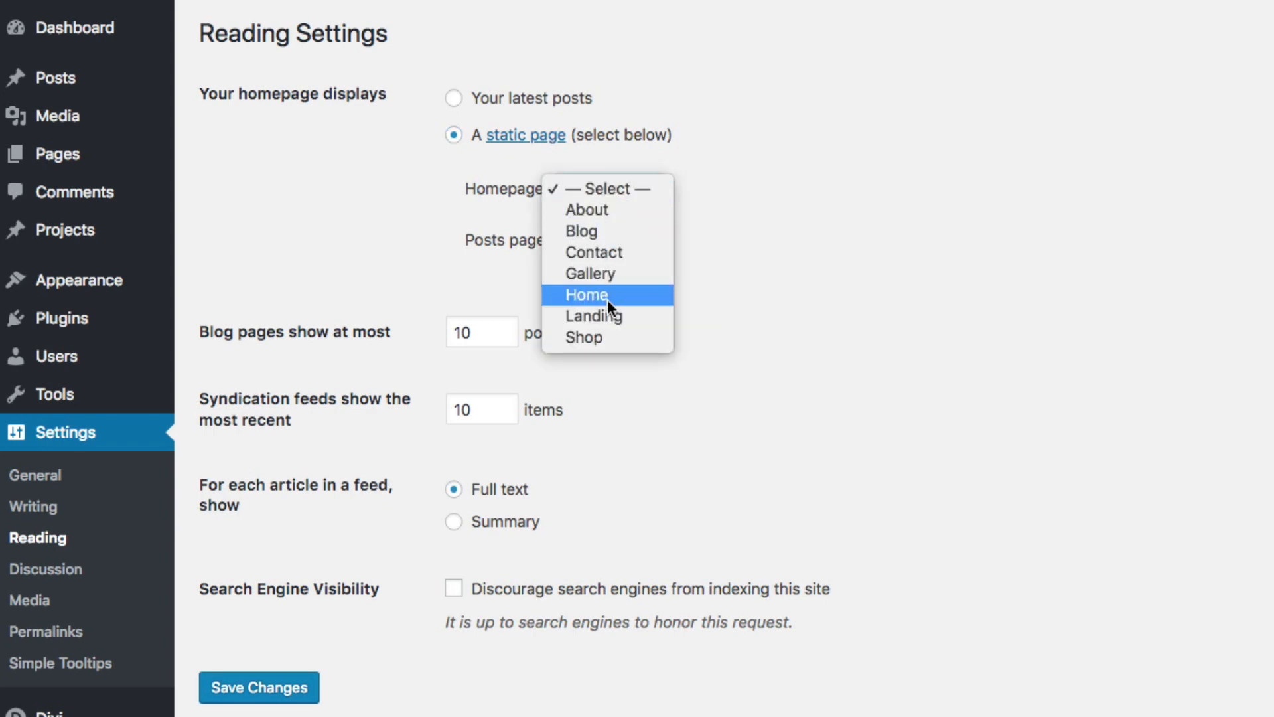
left_click(591, 295)
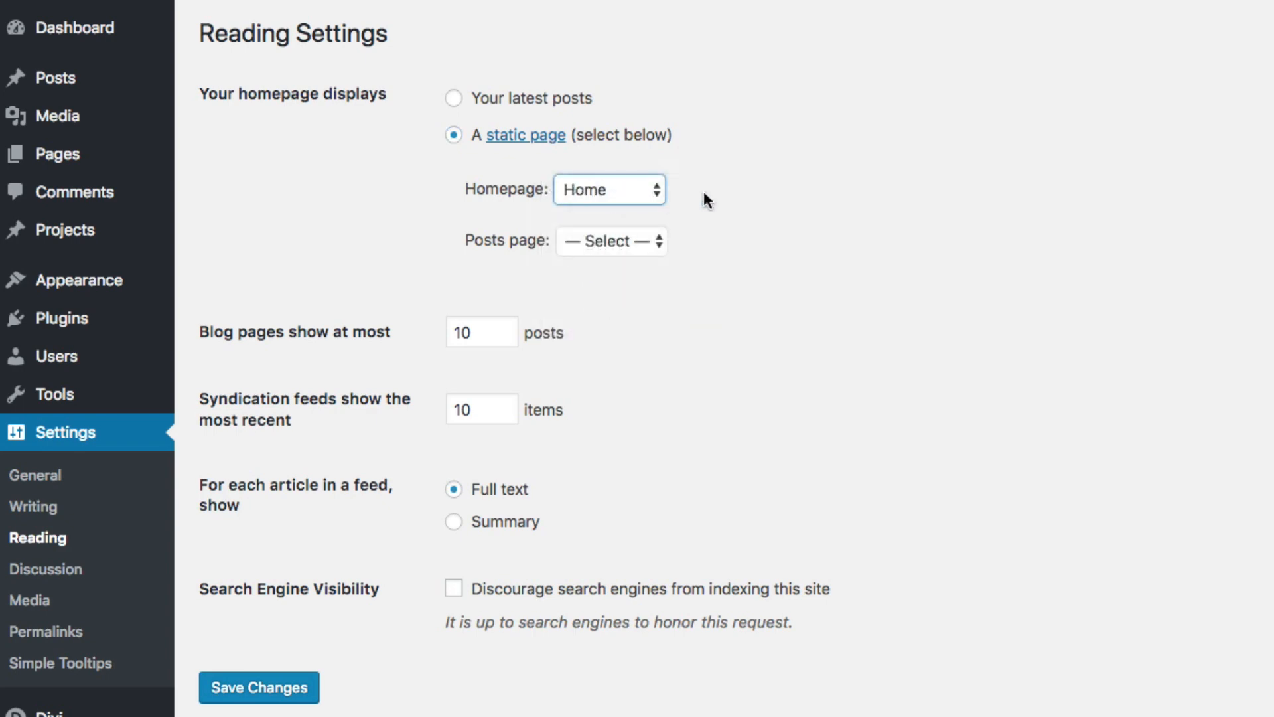
left_click(743, 195)
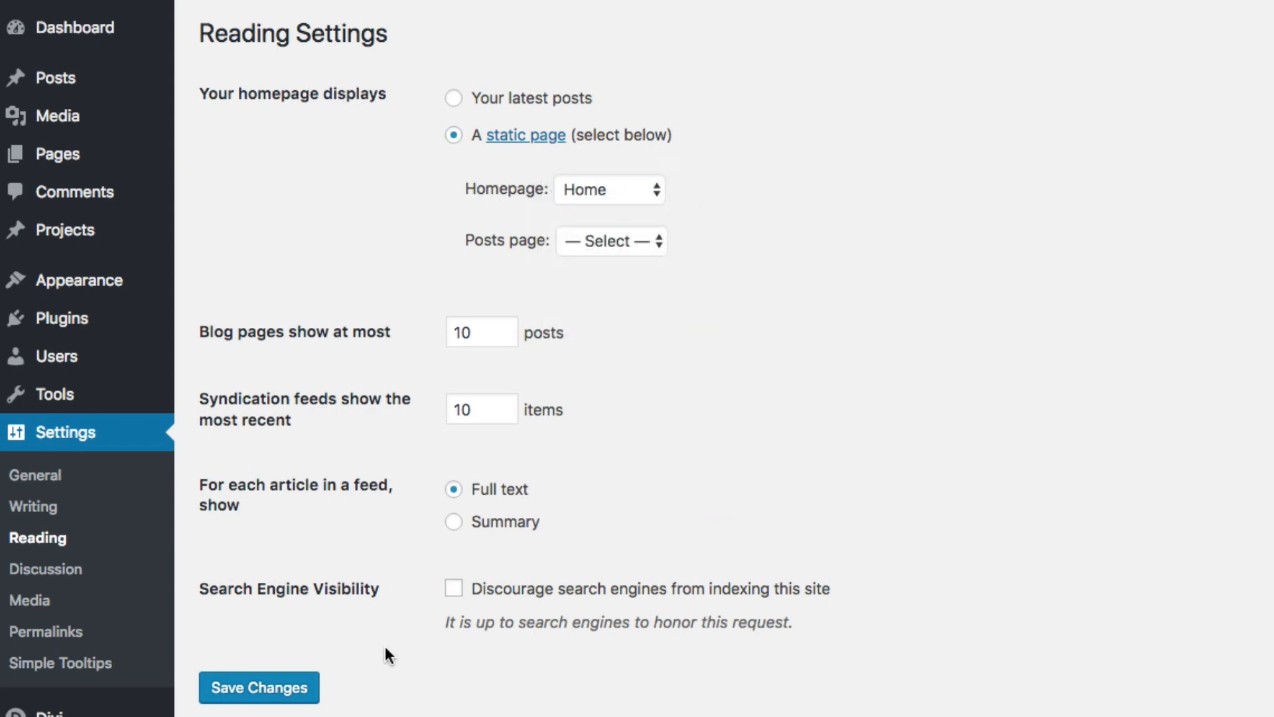
left_click(290, 691)
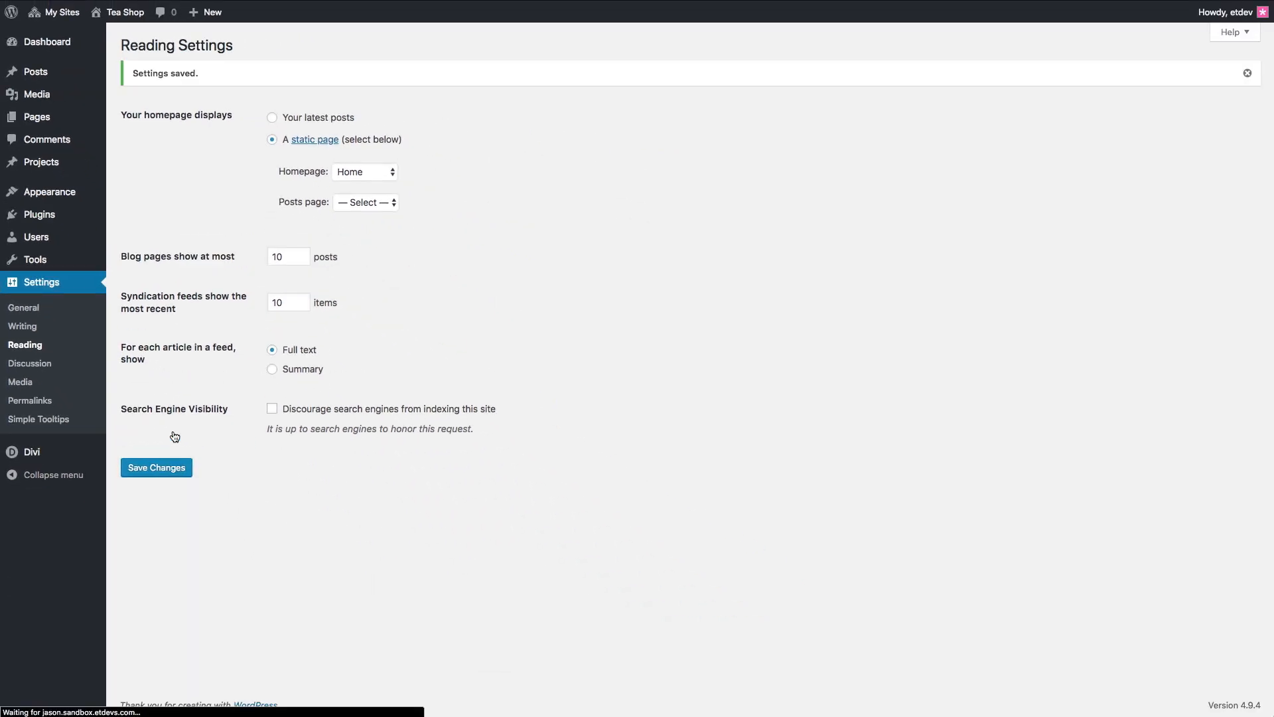